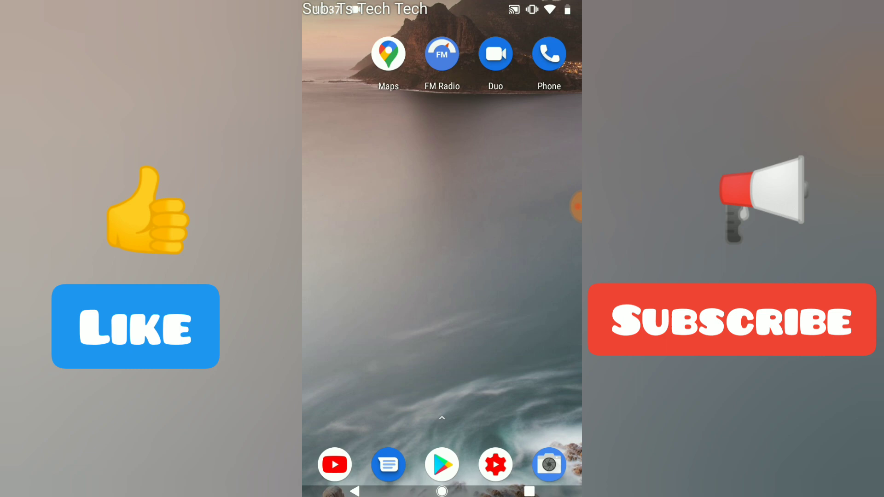
Step: Swipe up on the Android home screen to reveal the installed apps list
{"action": "left_click_drag", "start_coordinate": [442, 418], "coordinate": [442, 138]}
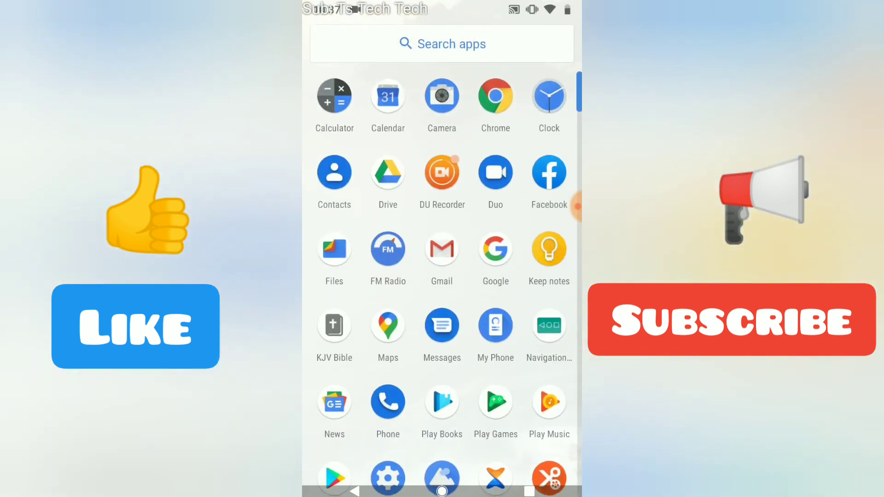
{"action": "scroll", "coordinate": [442, 276], "scroll_direction": "down", "scroll_amount": 2}
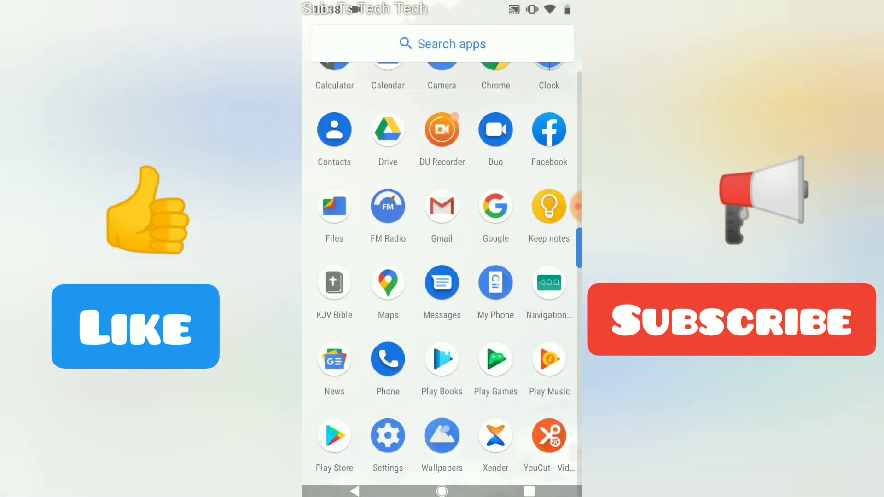
{"action": "scroll", "coordinate": [442, 277], "scroll_direction": "up", "scroll_amount": 2}
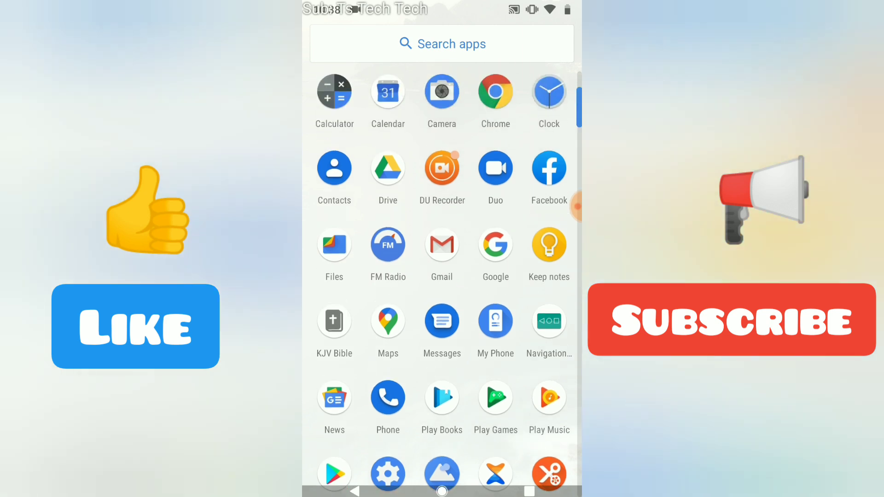
{"action": "scroll", "coordinate": [442, 277], "scroll_direction": "down", "scroll_amount": 2}
Step: Launch the Play Store, search for 'facebook', and install Facebook Lite
{"action": "left_click", "coordinate": [388, 397]}
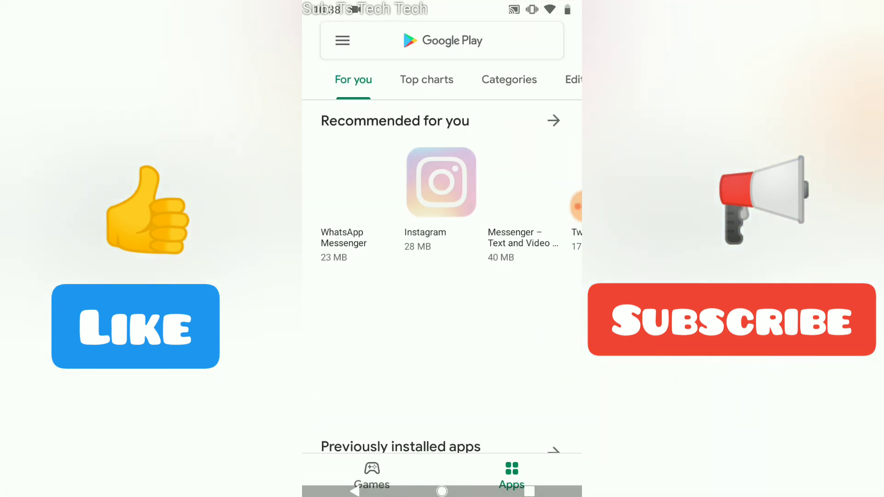
{"action": "left_click", "coordinate": [442, 40]}
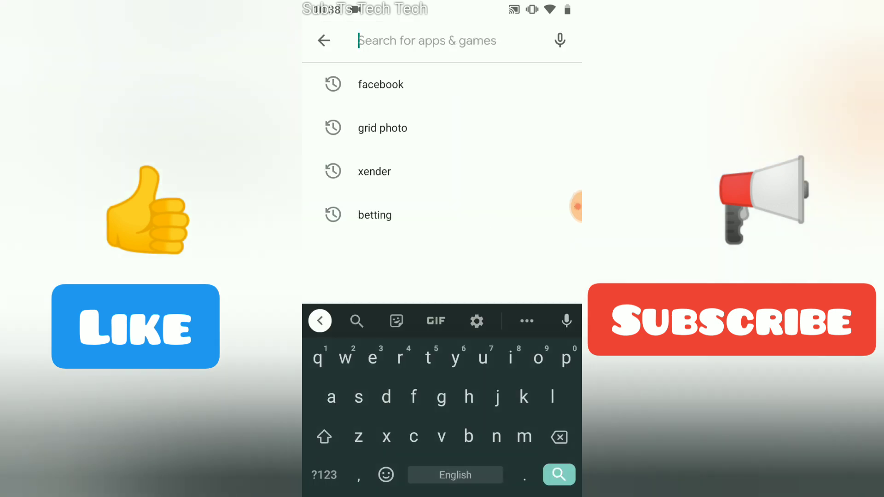
{"action": "left_click", "coordinate": [440, 84]}
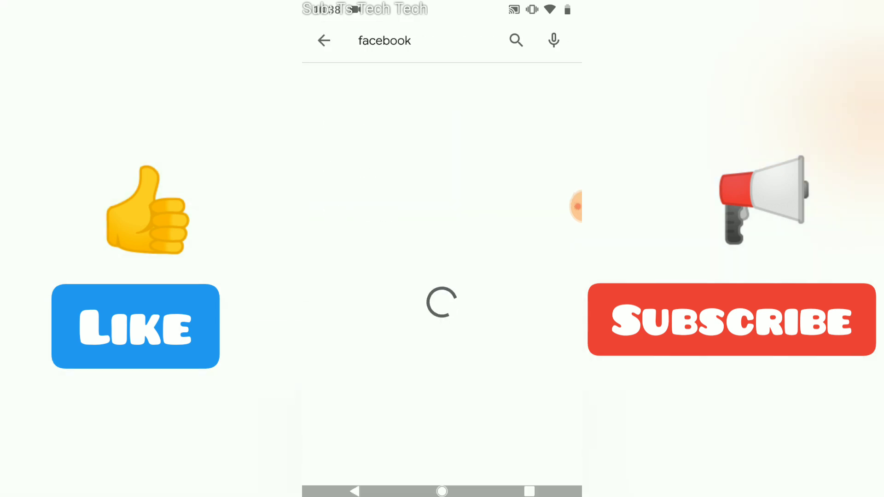
{"action": "scroll", "coordinate": [442, 276], "scroll_direction": "down", "scroll_amount": 8}
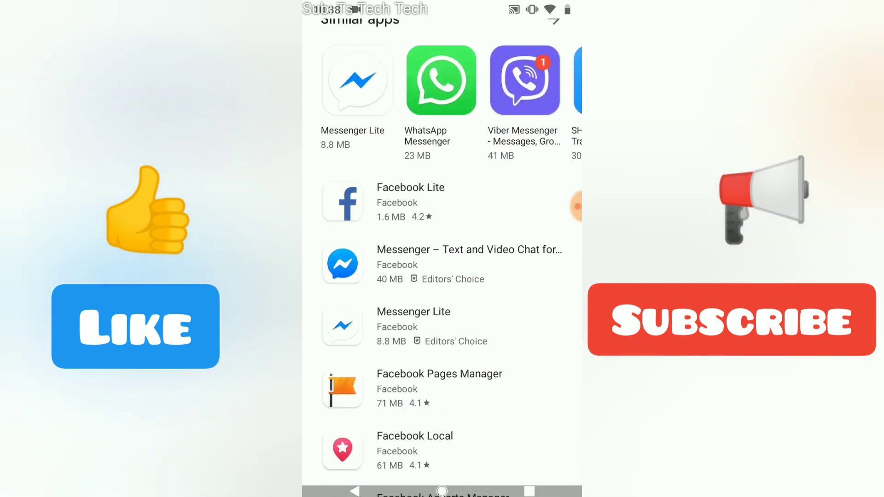
{"action": "left_click", "coordinate": [411, 203]}
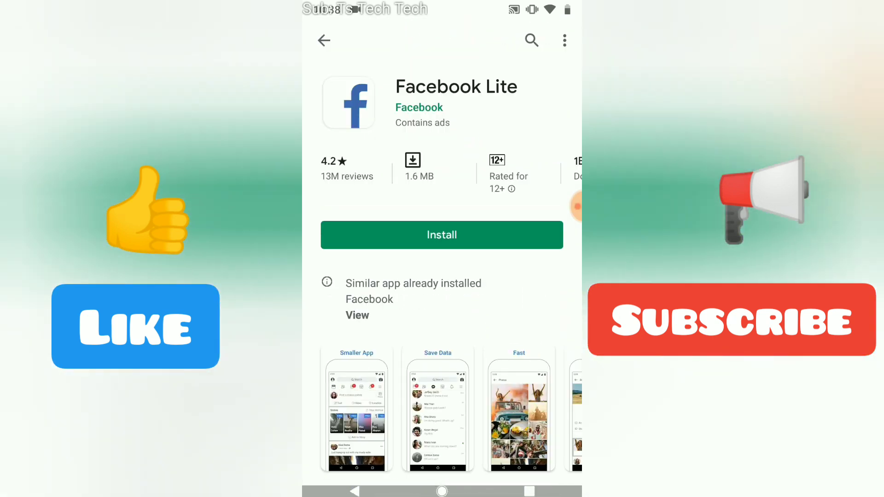
{"action": "left_click", "coordinate": [442, 235]}
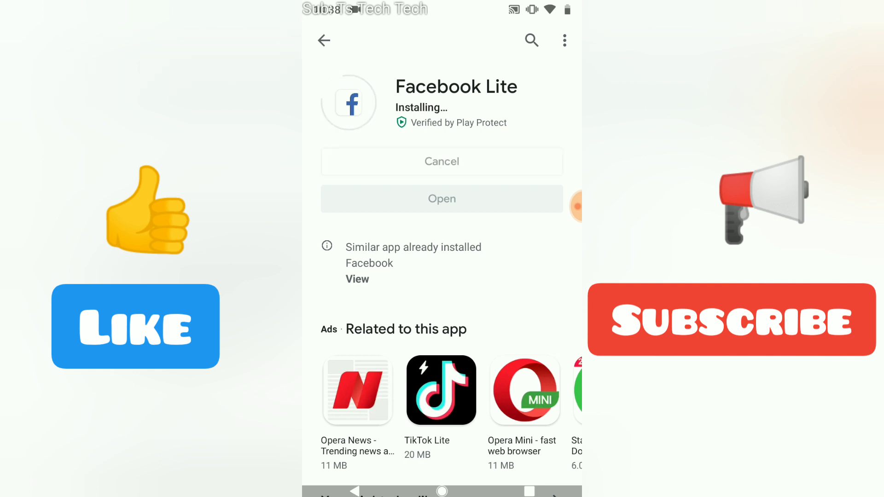
{"action": "scroll", "coordinate": [442, 277], "scroll_direction": "down", "scroll_amount": 1}
{"action": "scroll", "coordinate": [442, 276], "scroll_direction": "down", "scroll_amount": 1}
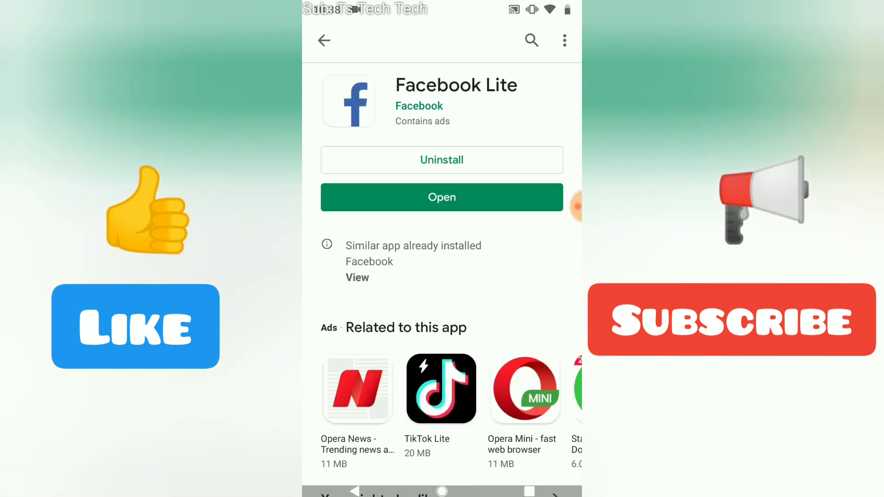
Step: Go to the regular Facebook app's store page and launch the app
{"action": "left_click", "coordinate": [357, 278]}
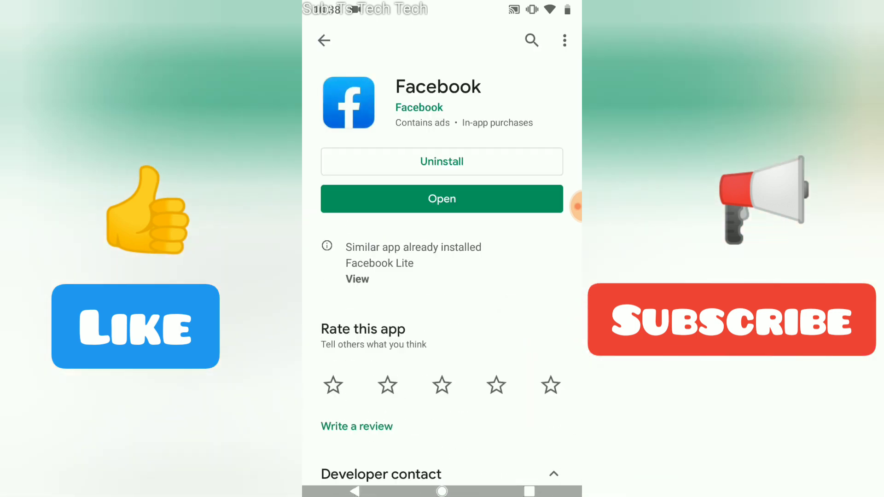
{"action": "scroll", "coordinate": [442, 277], "scroll_direction": "down", "scroll_amount": 5}
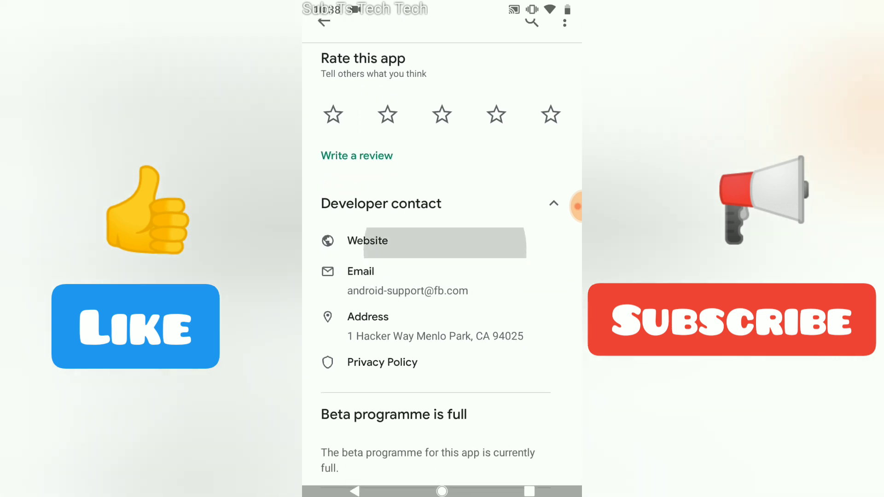
{"action": "scroll", "coordinate": [442, 276], "scroll_direction": "up", "scroll_amount": 5}
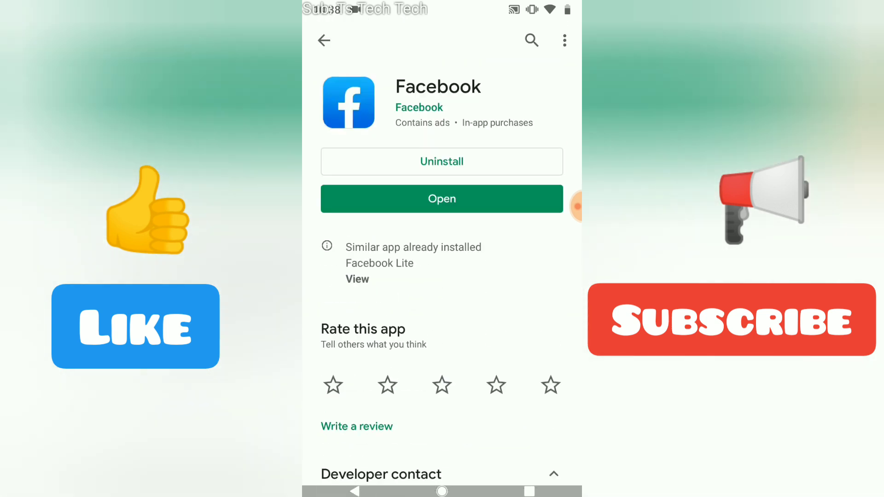
{"action": "left_click", "coordinate": [442, 199]}
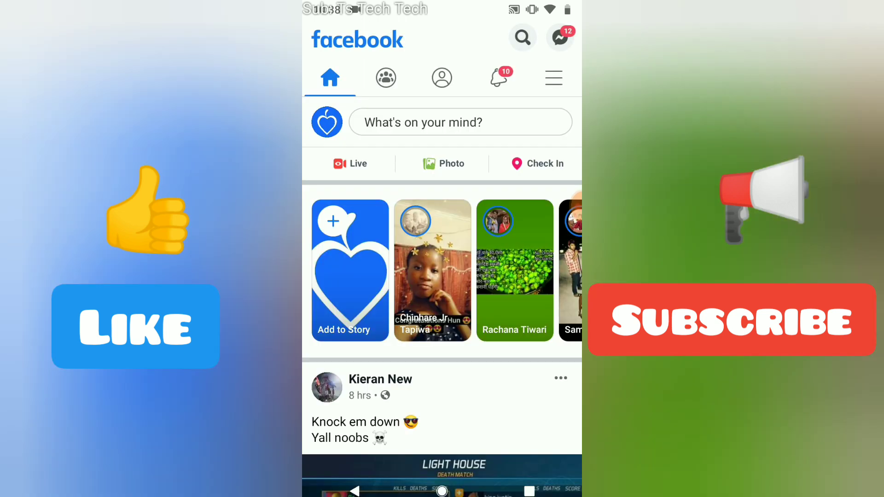
{"action": "scroll", "coordinate": [443, 310], "scroll_direction": "down", "scroll_amount": 5}
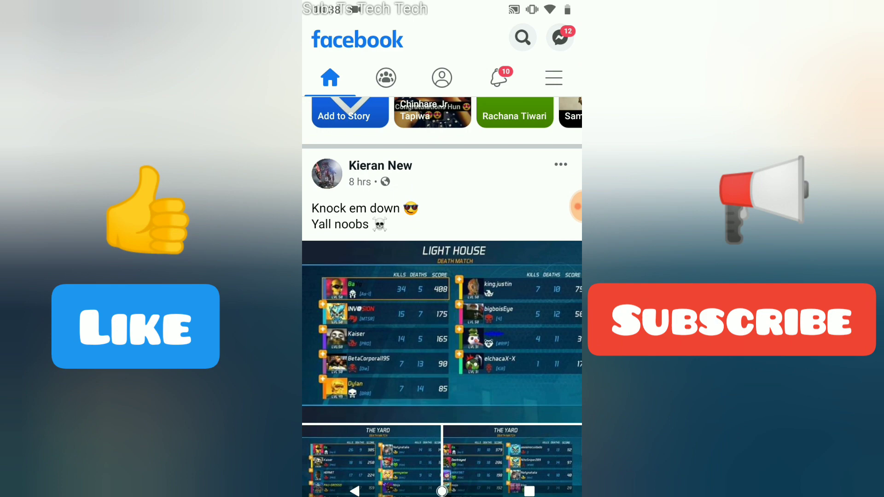
Step: Leave Facebook for the home screen and bring up the app drawer
{"action": "left_click", "coordinate": [442, 491]}
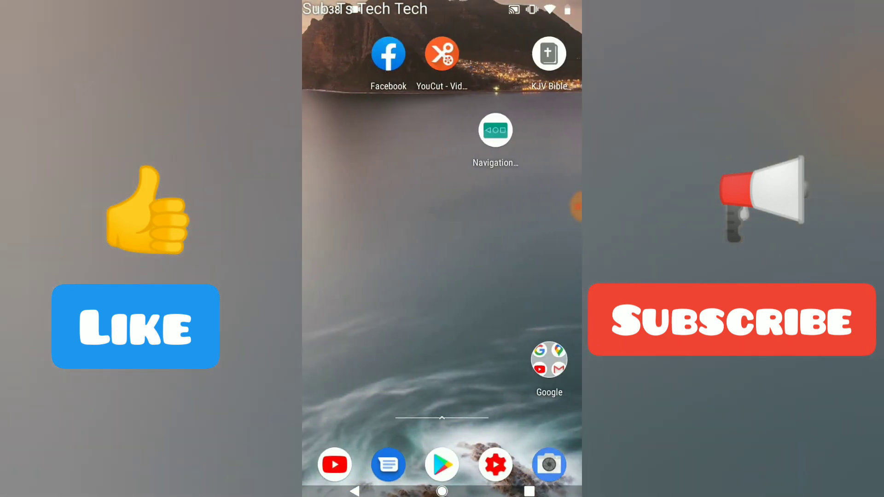
{"action": "left_click_drag", "start_coordinate": [442, 418], "coordinate": [442, 173]}
{"action": "scroll", "coordinate": [442, 276], "scroll_direction": "down", "scroll_amount": 2}
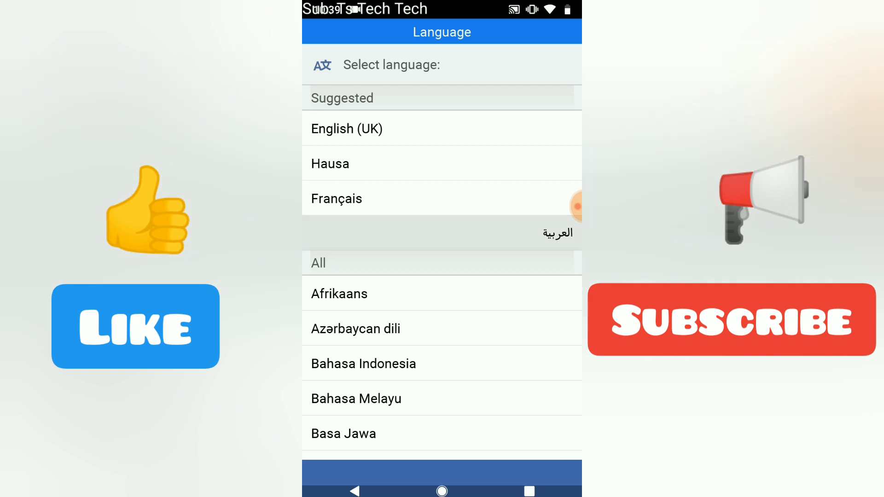
Step: Pick a Facebook Lite language, switch the login page to English, and start entering the phone or email
{"action": "left_click", "coordinate": [484, 233]}
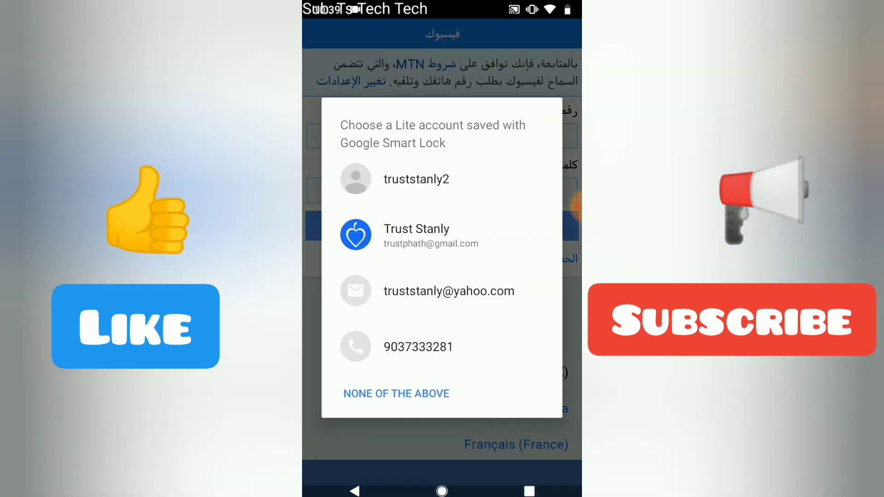
{"action": "left_click", "coordinate": [354, 491]}
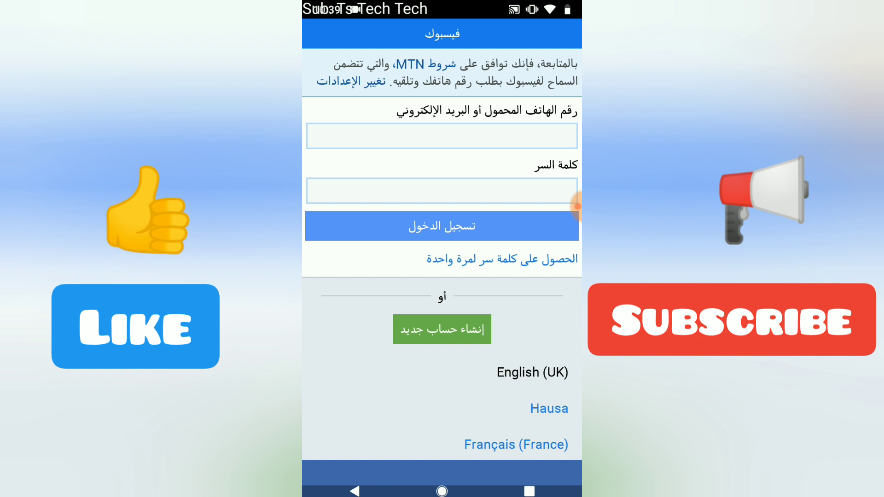
{"action": "left_click", "coordinate": [516, 445]}
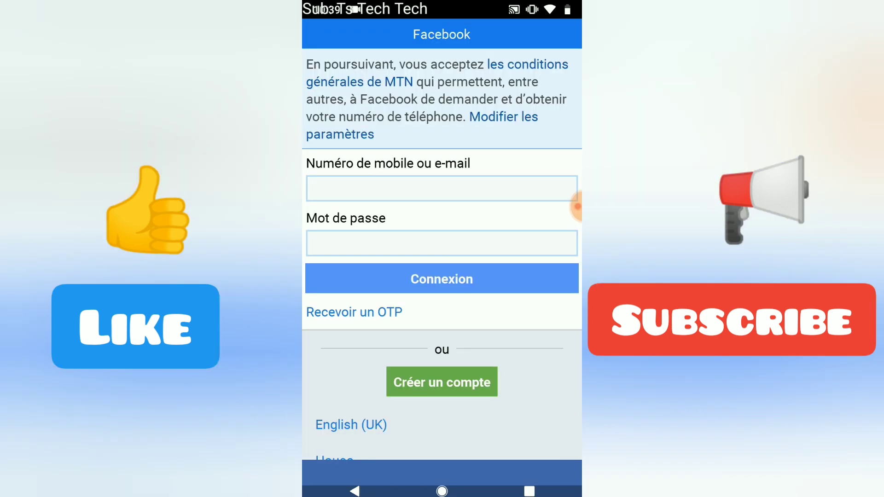
{"action": "left_click", "coordinate": [351, 425]}
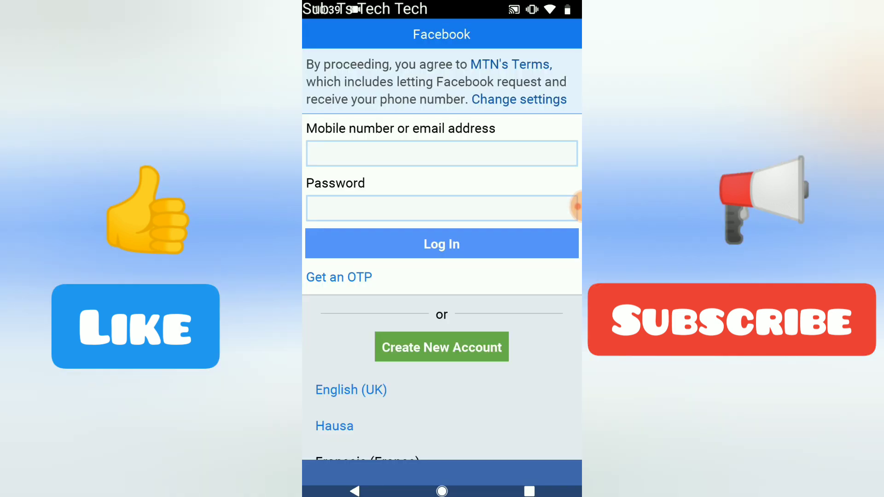
{"action": "left_click", "coordinate": [442, 153]}
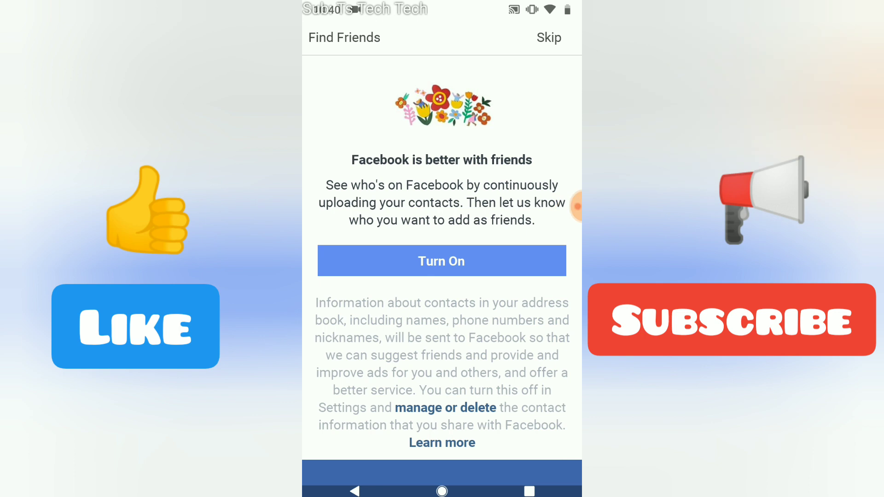
Step: Allow contact upload, tick several suggested people, and send them friend requests
{"action": "left_click", "coordinate": [441, 261]}
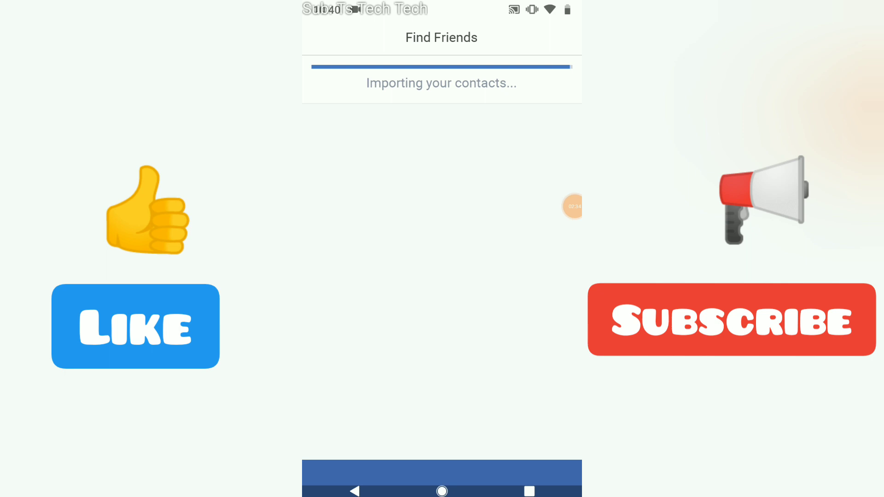
{"action": "left_click", "coordinate": [569, 205]}
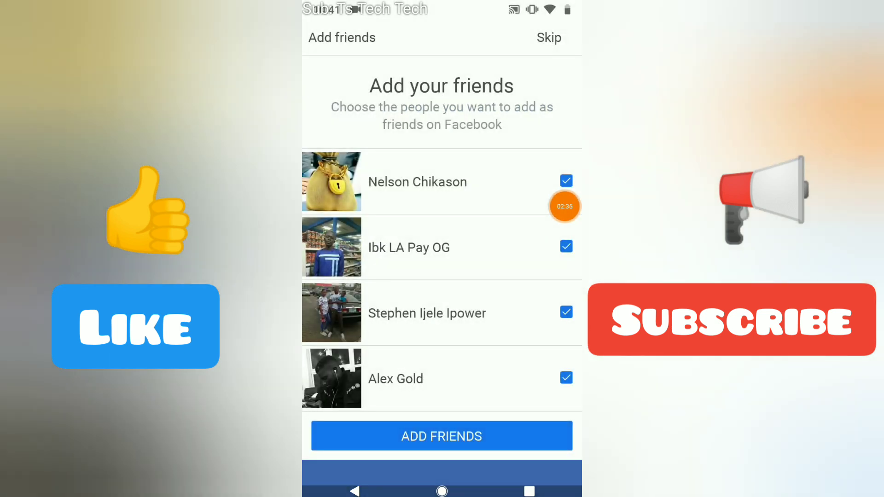
{"action": "scroll", "coordinate": [442, 277], "scroll_direction": "down", "scroll_amount": 10}
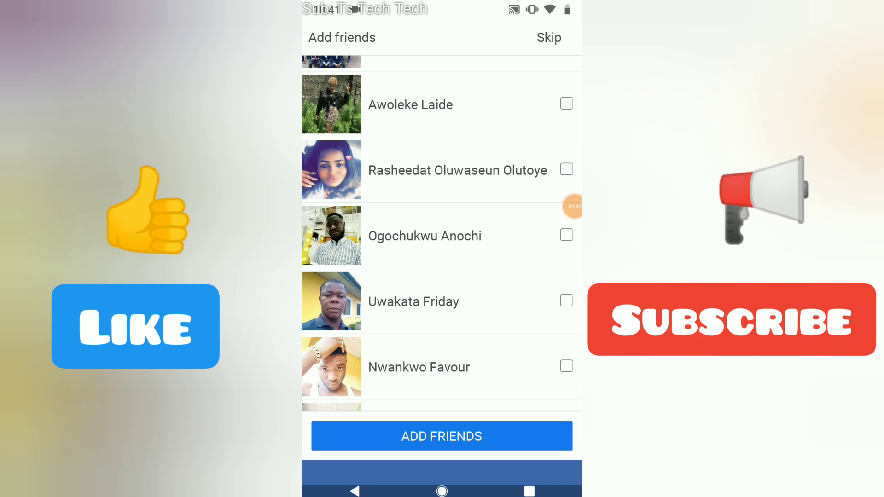
{"action": "scroll", "coordinate": [442, 242], "scroll_direction": "down", "scroll_amount": 10}
{"action": "scroll", "coordinate": [442, 242], "scroll_direction": "up", "scroll_amount": 12}
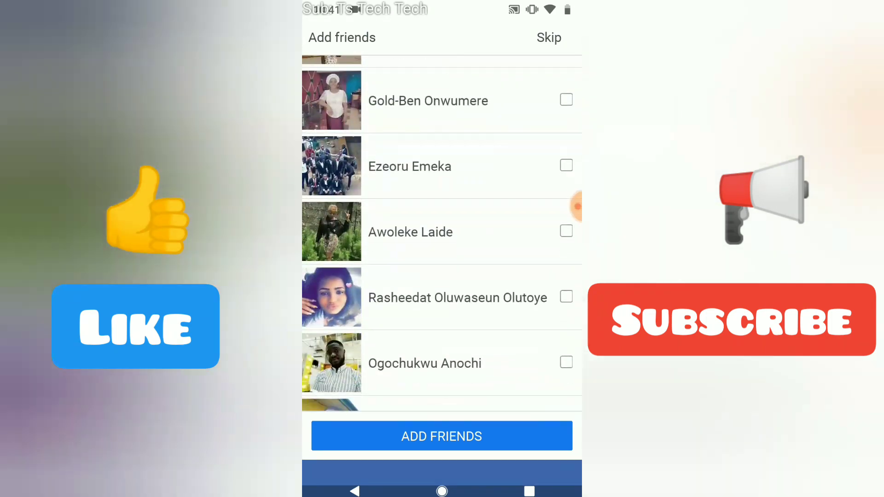
{"action": "scroll", "coordinate": [443, 242], "scroll_direction": "down", "scroll_amount": 2}
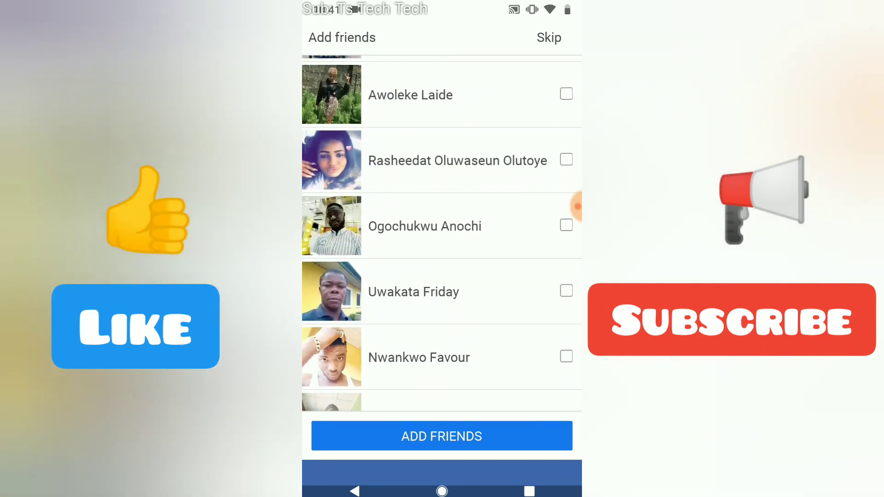
{"action": "left_click", "coordinate": [566, 290]}
{"action": "left_click", "coordinate": [442, 226]}
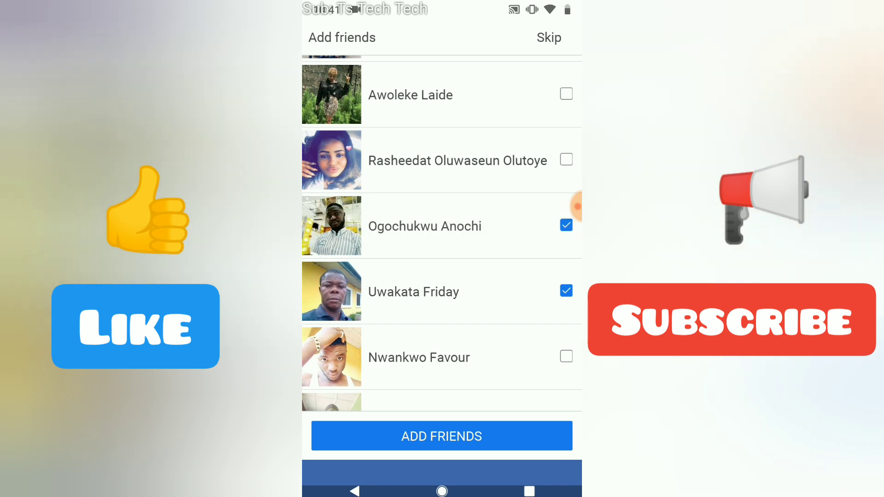
{"action": "left_click", "coordinate": [566, 160]}
{"action": "left_click", "coordinate": [565, 94]}
{"action": "scroll", "coordinate": [443, 243], "scroll_direction": "down", "scroll_amount": 1}
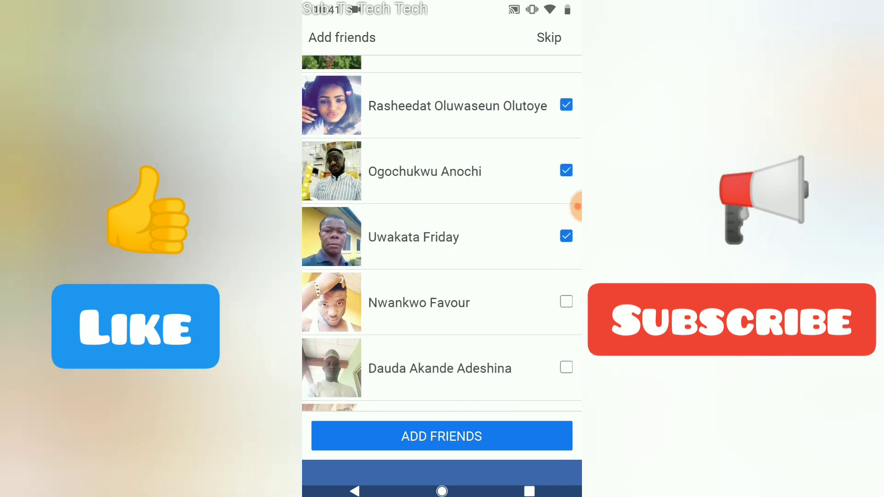
{"action": "left_click", "coordinate": [442, 356]}
{"action": "left_click", "coordinate": [566, 358]}
{"action": "left_click", "coordinate": [441, 437]}
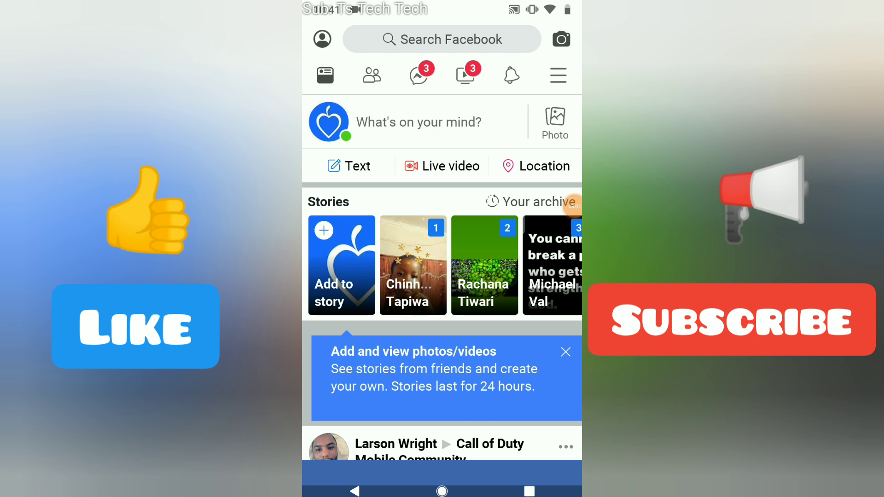
{"action": "left_click", "coordinate": [419, 75]}
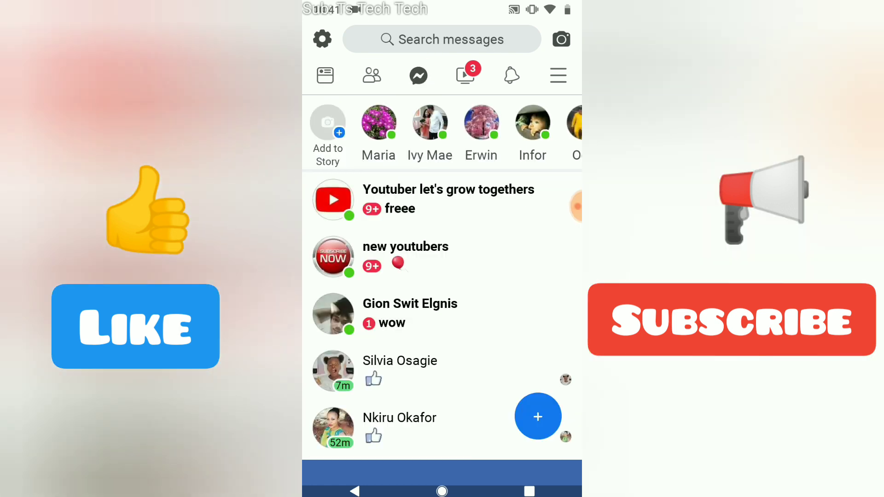
{"action": "left_click", "coordinate": [371, 75]}
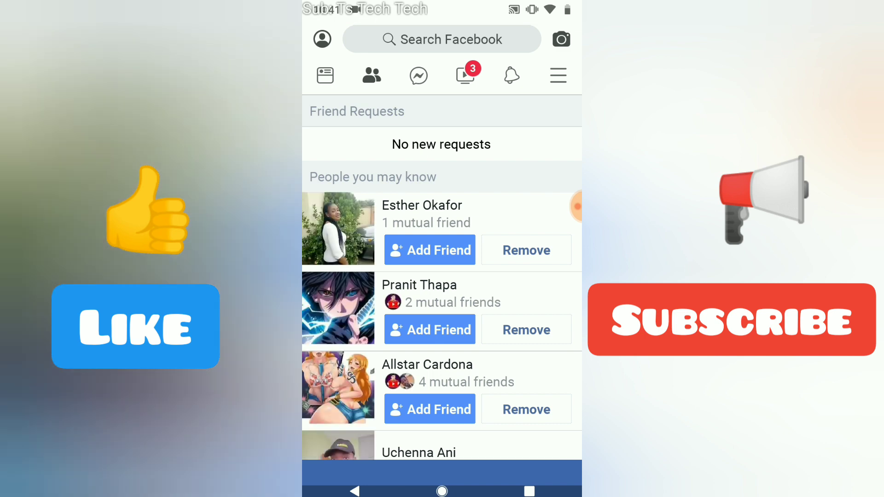
{"action": "left_click", "coordinate": [325, 75]}
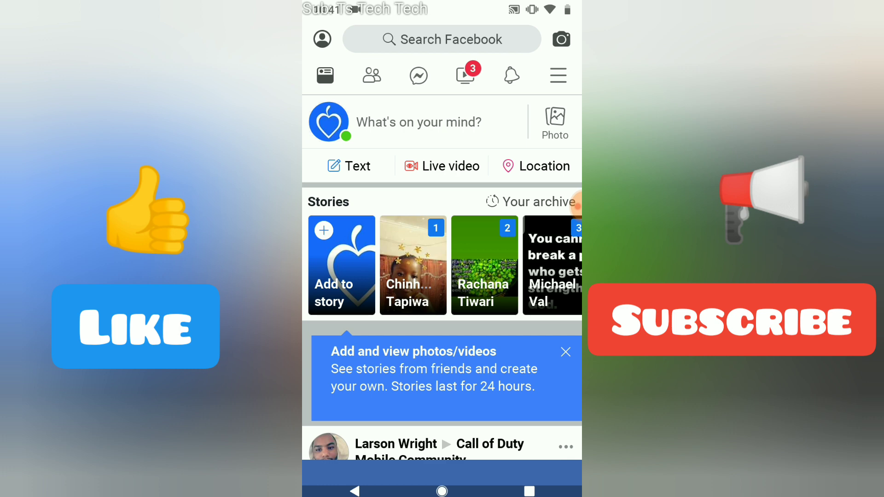
{"action": "left_click", "coordinate": [559, 75]}
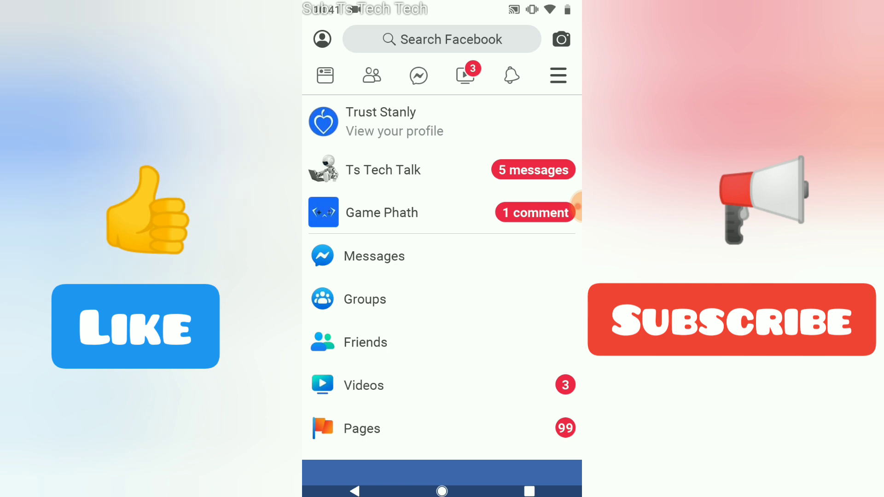
{"action": "scroll", "coordinate": [442, 276], "scroll_direction": "down", "scroll_amount": 10}
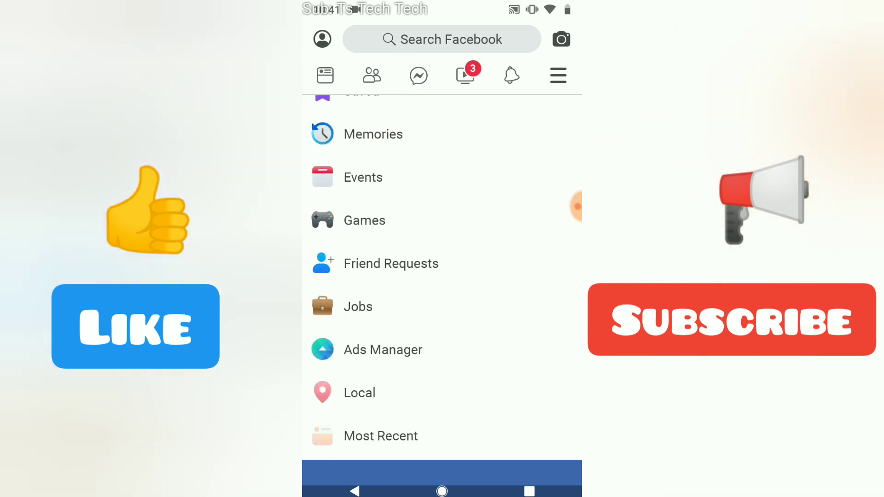
{"action": "scroll", "coordinate": [442, 276], "scroll_direction": "down", "scroll_amount": 8}
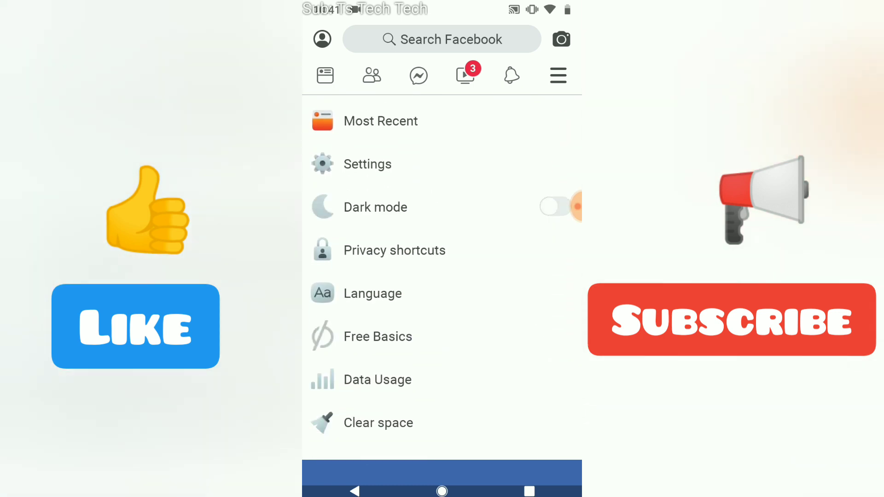
{"action": "scroll", "coordinate": [442, 276], "scroll_direction": "up", "scroll_amount": 8}
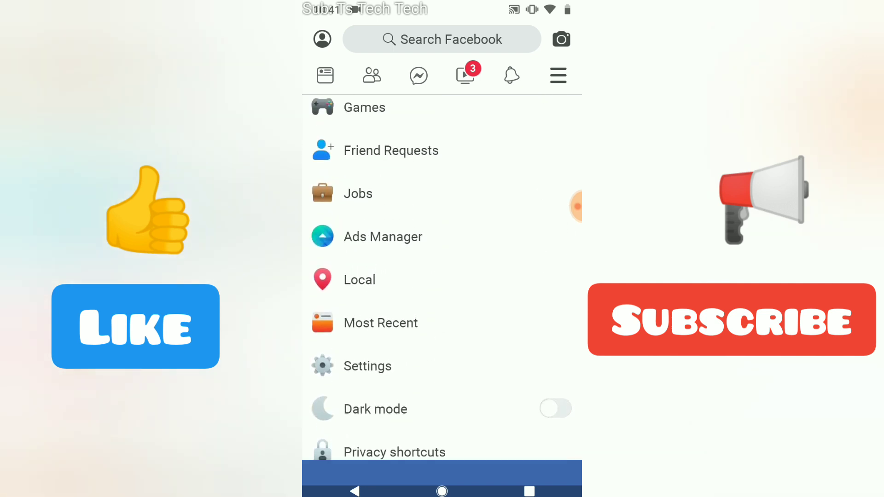
{"action": "scroll", "coordinate": [442, 277], "scroll_direction": "up", "scroll_amount": 8}
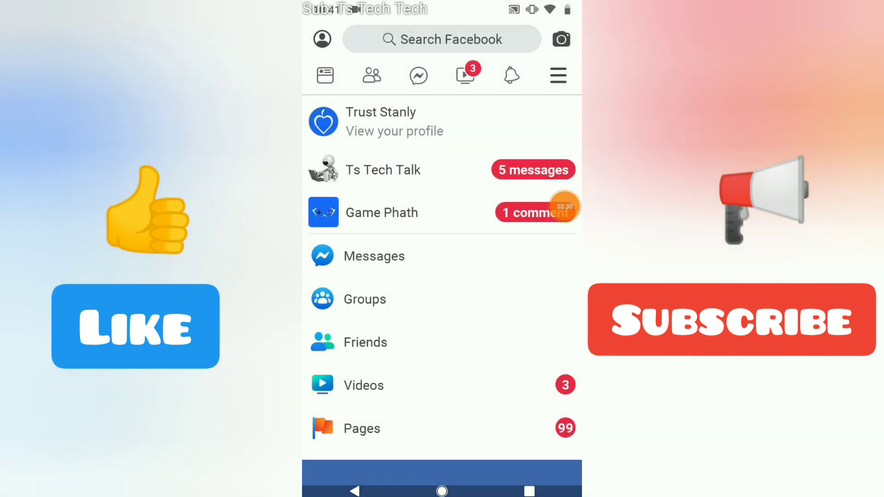
{"action": "left_click", "coordinate": [565, 206]}
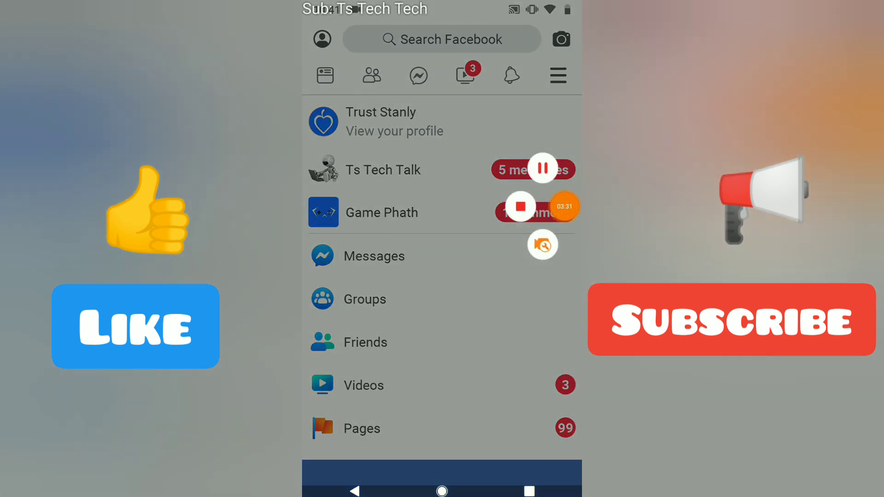
{"action": "left_click", "coordinate": [542, 168]}
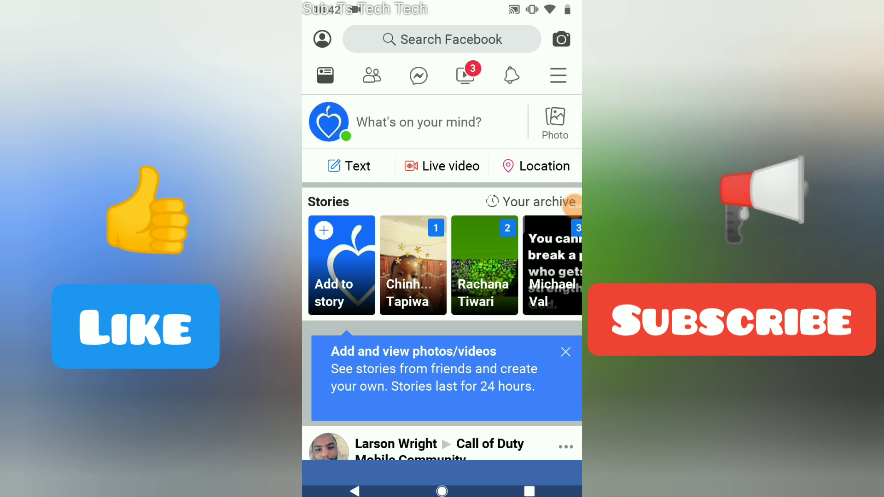
Step: Switch on the Dark mode toggle in the Facebook Lite main menu
{"action": "left_click", "coordinate": [559, 75]}
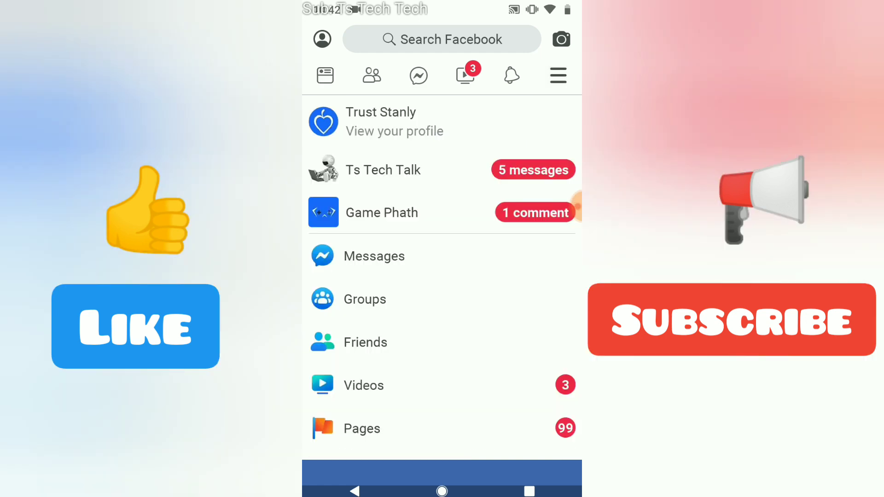
{"action": "scroll", "coordinate": [443, 276], "scroll_direction": "down", "scroll_amount": 8}
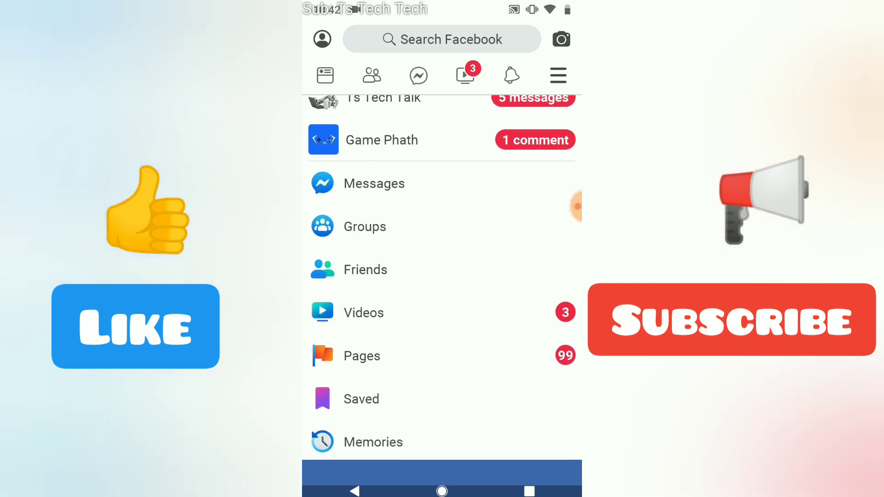
{"action": "scroll", "coordinate": [442, 277], "scroll_direction": "down", "scroll_amount": 4}
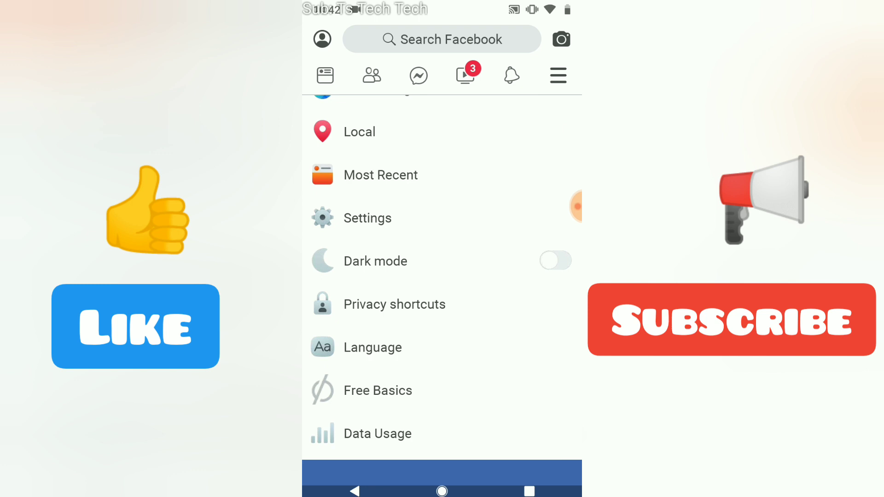
{"action": "left_click", "coordinate": [556, 261]}
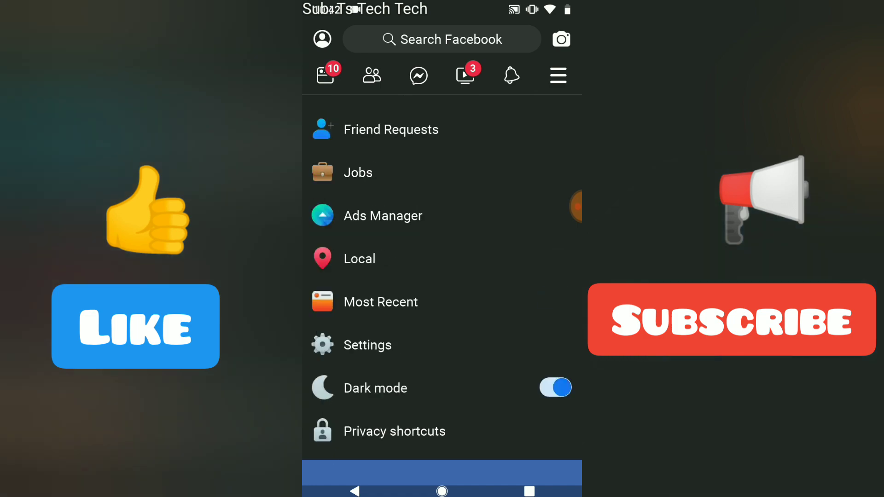
{"action": "scroll", "coordinate": [442, 276], "scroll_direction": "up", "scroll_amount": 8}
Step: Leave the menu for the Home tab to view Stories and posts in dark mode
{"action": "left_click", "coordinate": [326, 75]}
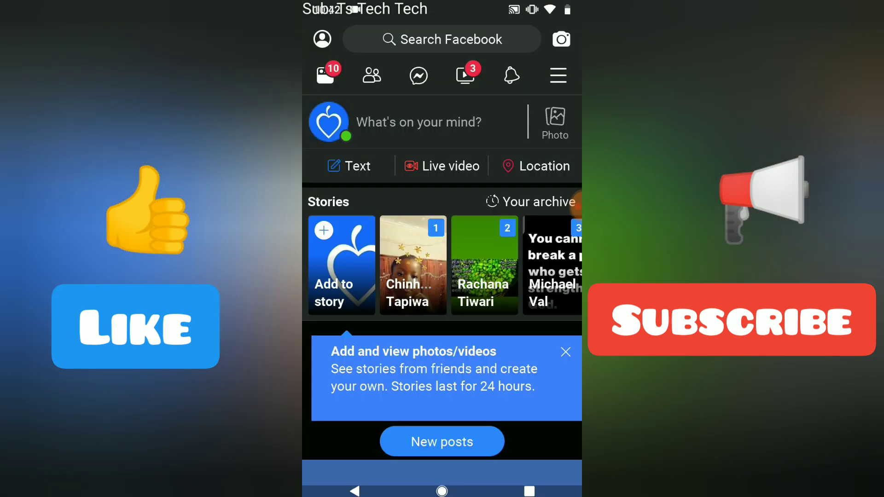
{"action": "scroll", "coordinate": [442, 277], "scroll_direction": "down", "scroll_amount": 5}
{"action": "scroll", "coordinate": [442, 276], "scroll_direction": "down", "scroll_amount": 6}
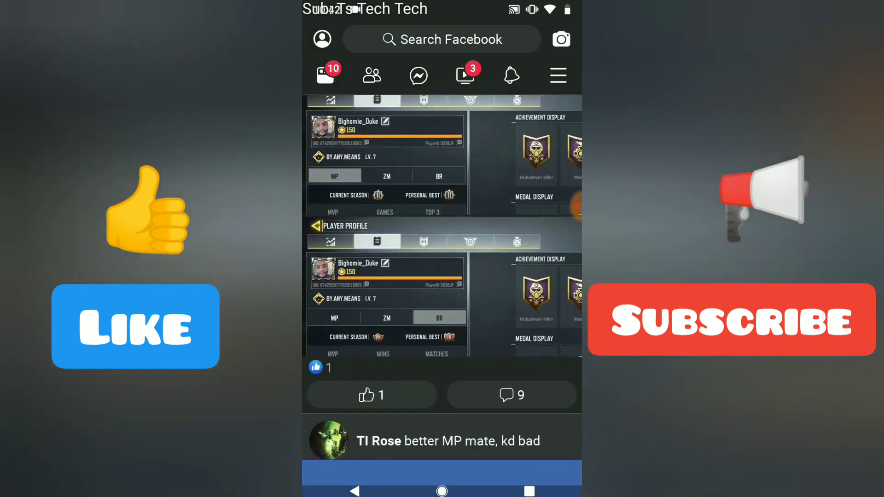
{"action": "scroll", "coordinate": [442, 277], "scroll_direction": "down", "scroll_amount": 8}
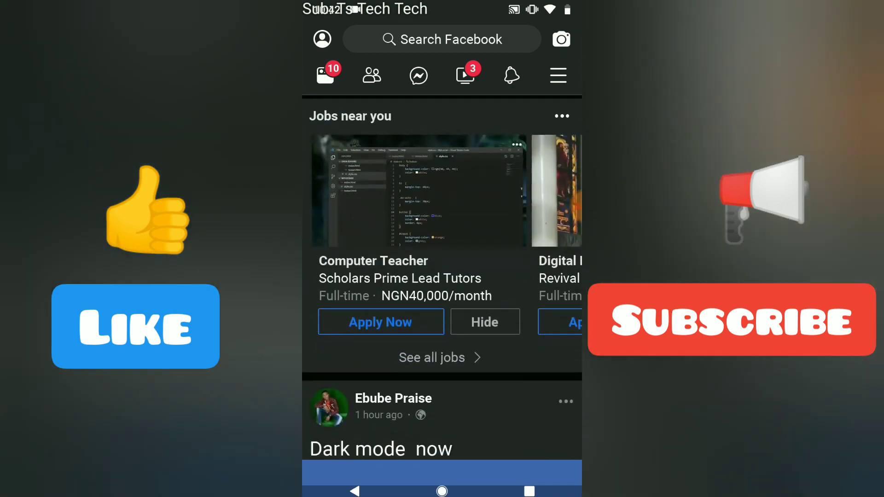
{"action": "scroll", "coordinate": [442, 276], "scroll_direction": "down", "scroll_amount": 5}
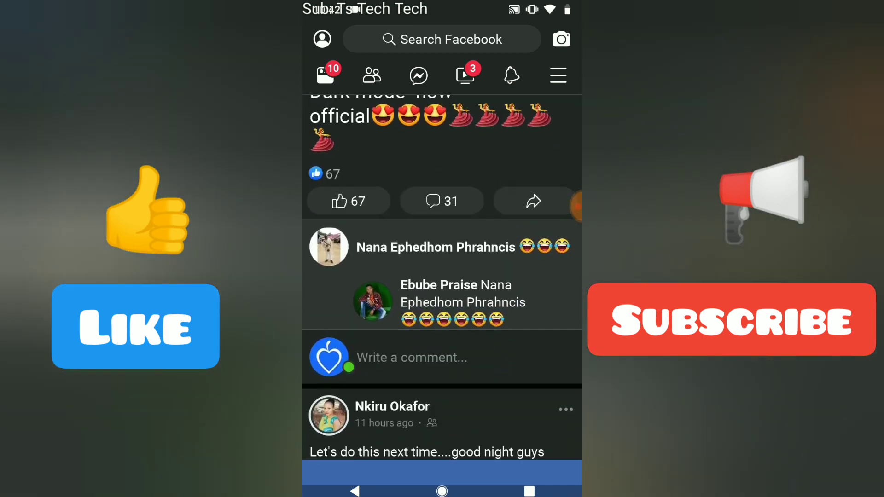
{"action": "scroll", "coordinate": [442, 276], "scroll_direction": "up", "scroll_amount": 7}
{"action": "scroll", "coordinate": [442, 276], "scroll_direction": "up", "scroll_amount": 8}
{"action": "scroll", "coordinate": [442, 276], "scroll_direction": "up", "scroll_amount": 5}
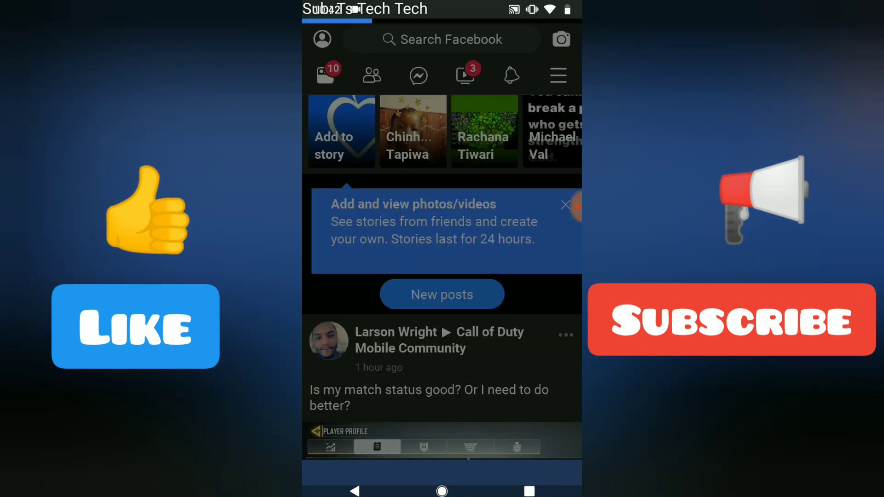
{"action": "left_click", "coordinate": [511, 75]}
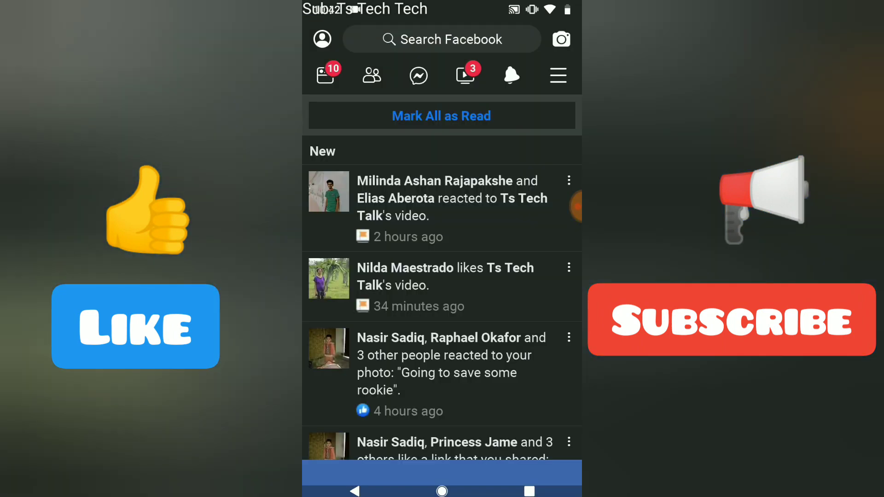
{"action": "left_click", "coordinate": [558, 76]}
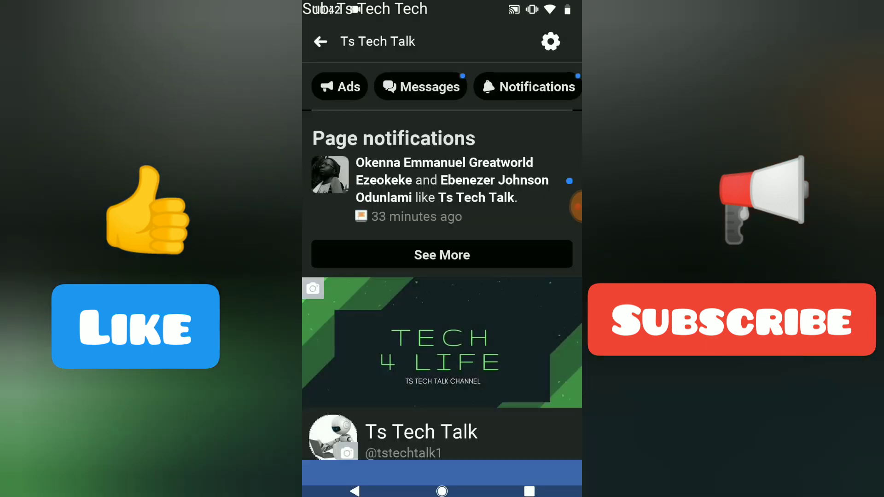
{"action": "left_click", "coordinate": [321, 42]}
{"action": "left_click", "coordinate": [326, 74]}
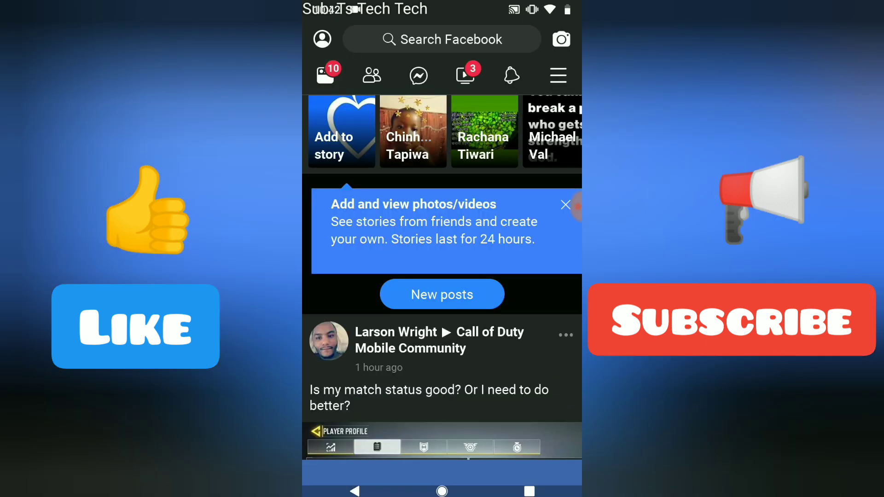
{"action": "scroll", "coordinate": [442, 276], "scroll_direction": "up", "scroll_amount": 5}
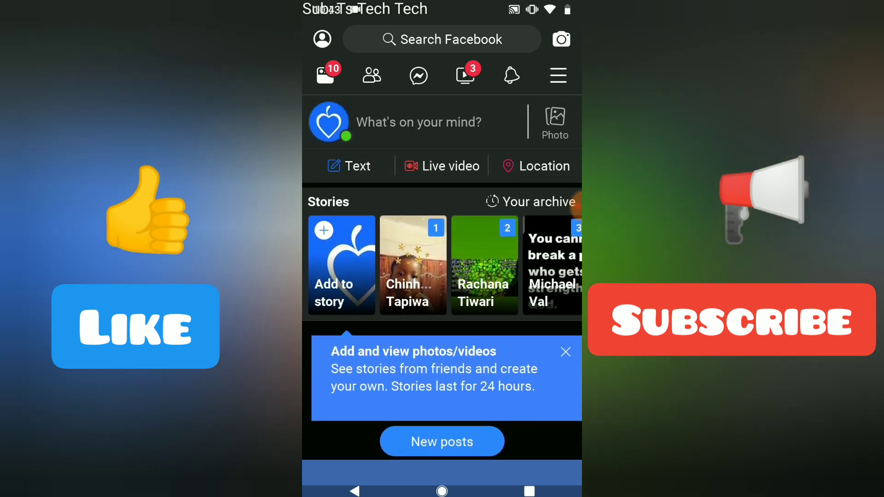
{"action": "scroll", "coordinate": [442, 267], "scroll_direction": "right", "scroll_amount": 5}
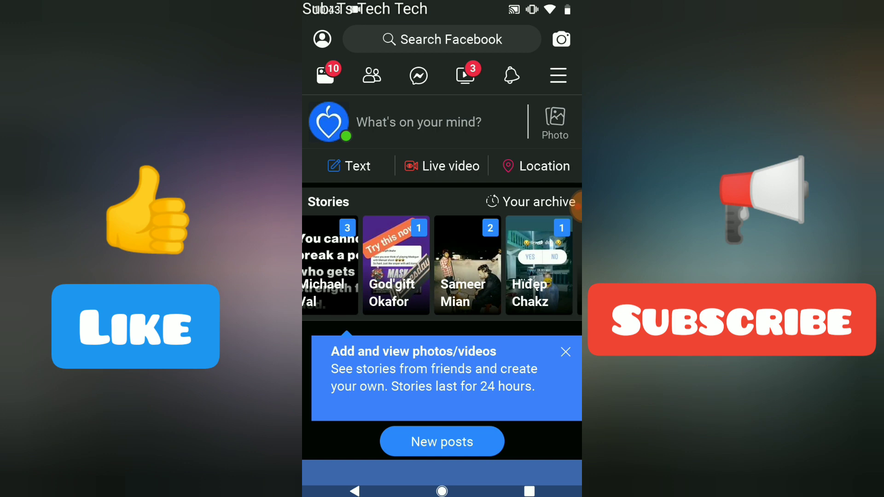
{"action": "scroll", "coordinate": [443, 267], "scroll_direction": "right", "scroll_amount": 3}
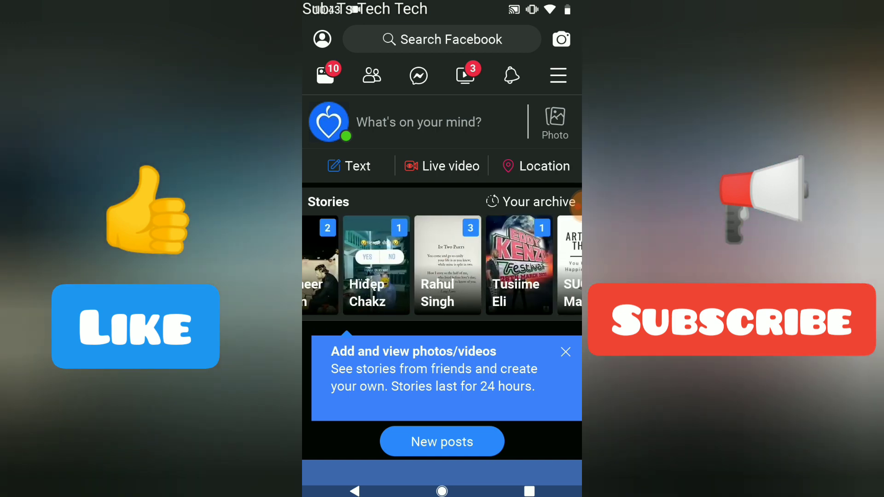
{"action": "left_click", "coordinate": [464, 75]}
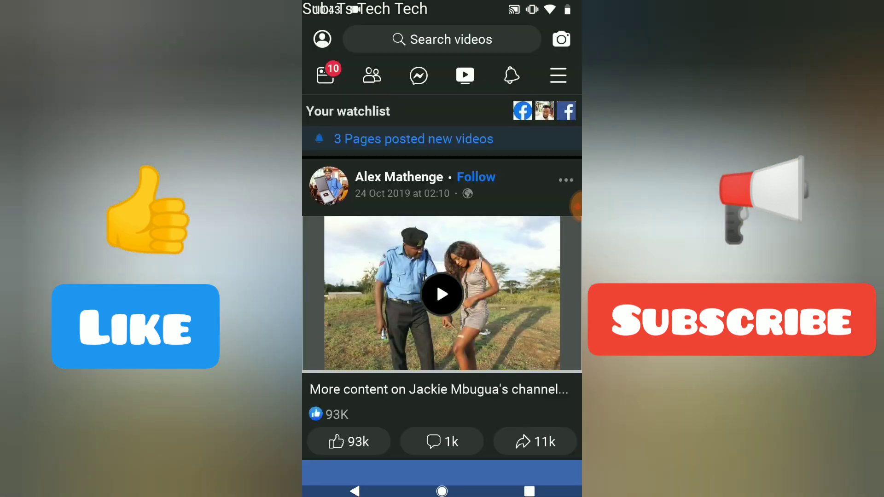
{"action": "scroll", "coordinate": [442, 290], "scroll_direction": "down", "scroll_amount": 3}
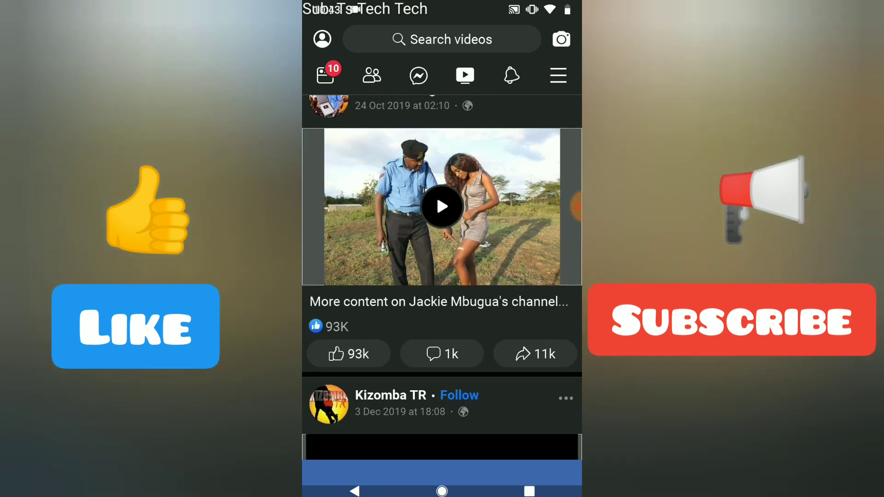
{"action": "scroll", "coordinate": [442, 276], "scroll_direction": "down", "scroll_amount": 5}
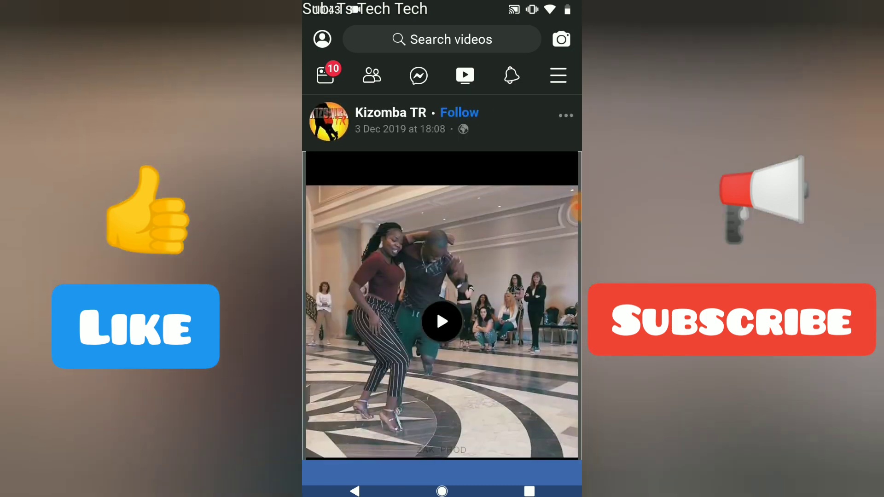
{"action": "scroll", "coordinate": [442, 277], "scroll_direction": "up", "scroll_amount": 6}
{"action": "scroll", "coordinate": [443, 277], "scroll_direction": "up", "scroll_amount": 3}
{"action": "left_click", "coordinate": [325, 75]}
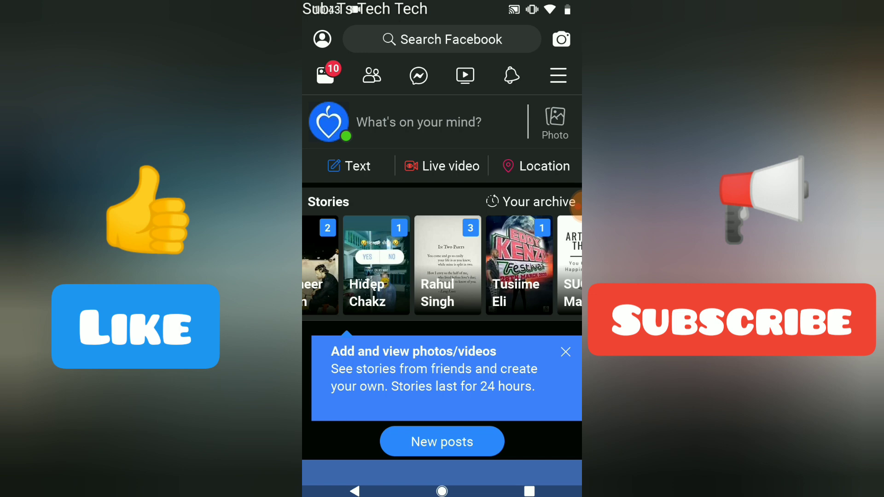
{"action": "scroll", "coordinate": [443, 277], "scroll_direction": "down", "scroll_amount": 10}
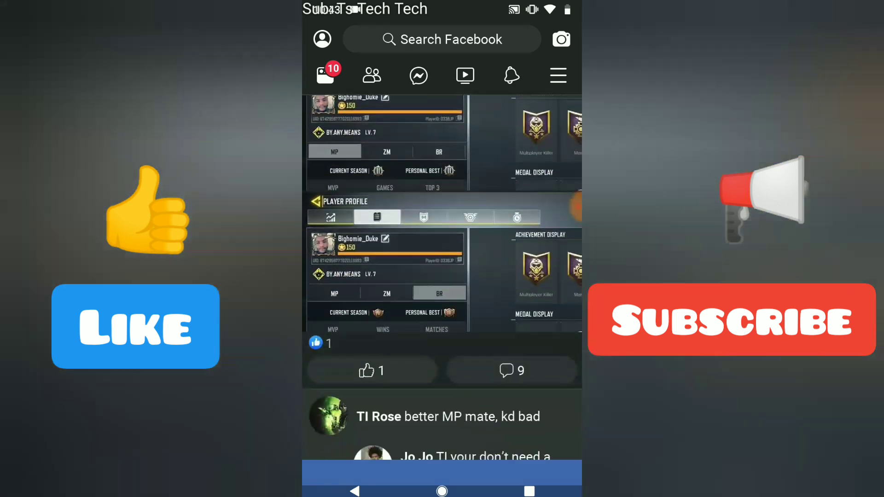
{"action": "scroll", "coordinate": [443, 276], "scroll_direction": "down", "scroll_amount": 10}
{"action": "scroll", "coordinate": [442, 277], "scroll_direction": "down", "scroll_amount": 5}
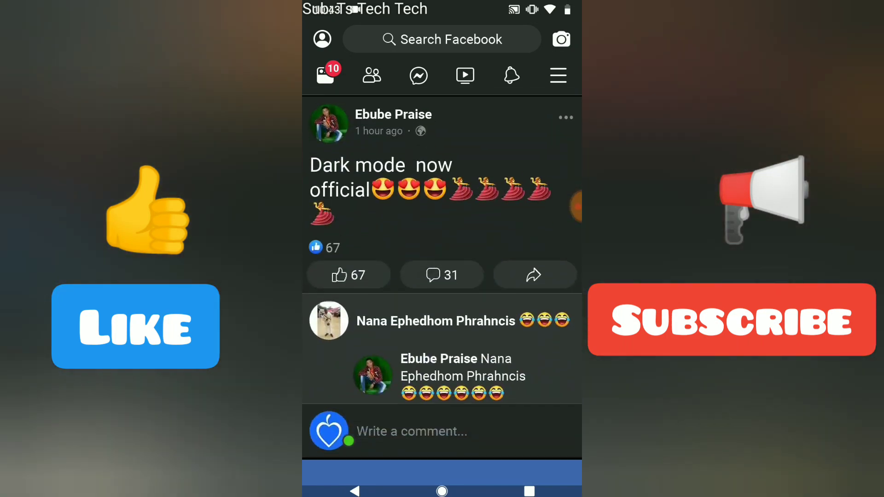
{"action": "scroll", "coordinate": [442, 276], "scroll_direction": "down", "scroll_amount": 4}
{"action": "scroll", "coordinate": [442, 277], "scroll_direction": "down", "scroll_amount": 4}
{"action": "scroll", "coordinate": [442, 277], "scroll_direction": "down", "scroll_amount": 4}
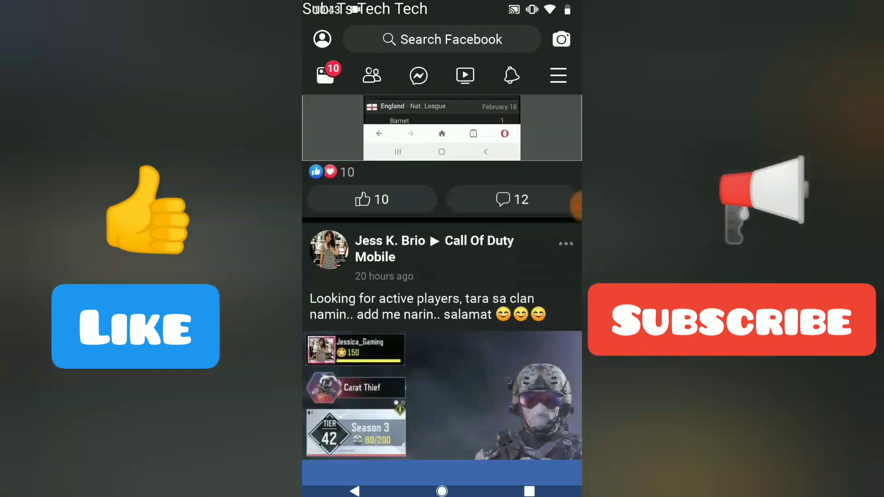
{"action": "scroll", "coordinate": [442, 276], "scroll_direction": "down", "scroll_amount": 2}
{"action": "scroll", "coordinate": [443, 277], "scroll_direction": "down", "scroll_amount": 3}
{"action": "scroll", "coordinate": [442, 276], "scroll_direction": "down", "scroll_amount": 3}
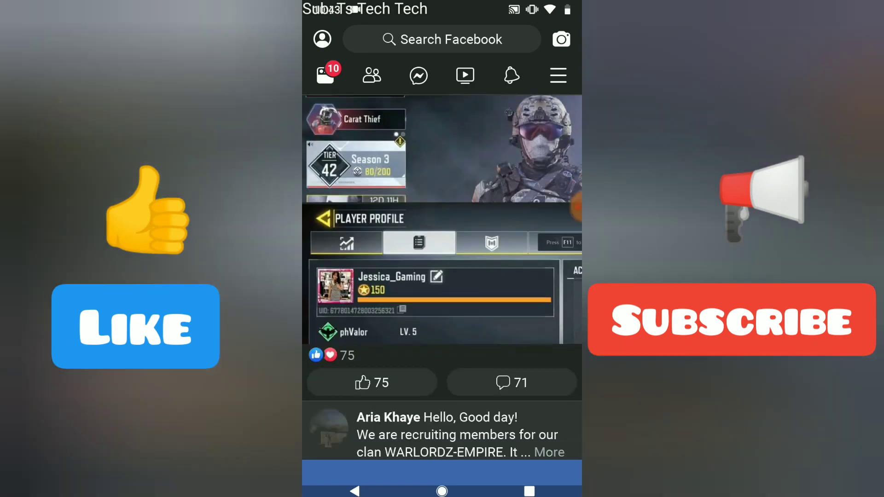
{"action": "scroll", "coordinate": [442, 277], "scroll_direction": "down", "scroll_amount": 2}
{"action": "scroll", "coordinate": [442, 276], "scroll_direction": "down", "scroll_amount": 3}
{"action": "scroll", "coordinate": [442, 276], "scroll_direction": "down", "scroll_amount": 3}
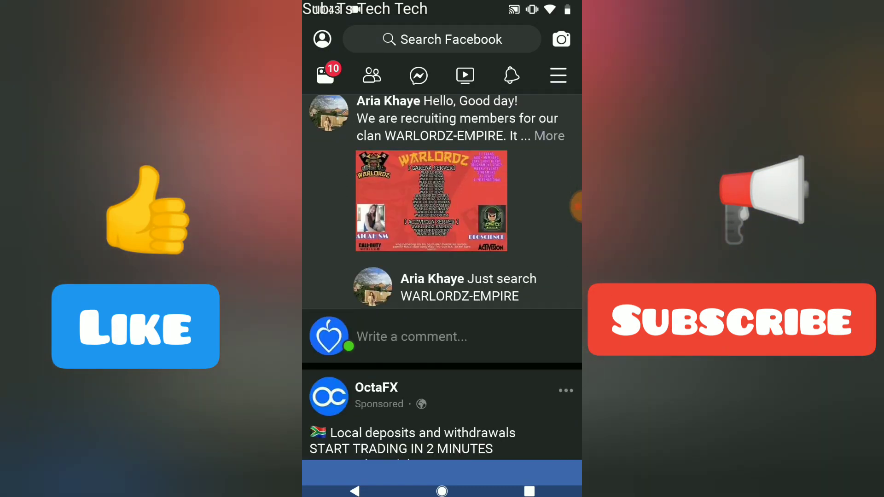